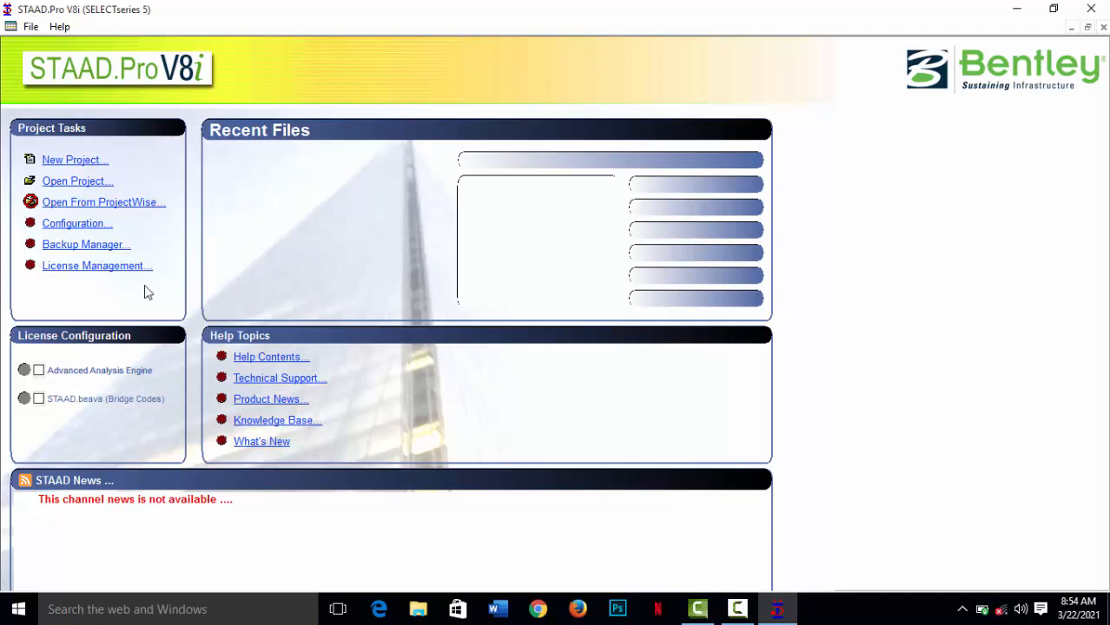
Step: Configure the program with the Metric base unit and keep the listed default design codes
{"action": "left_click", "coordinate": [78, 225]}
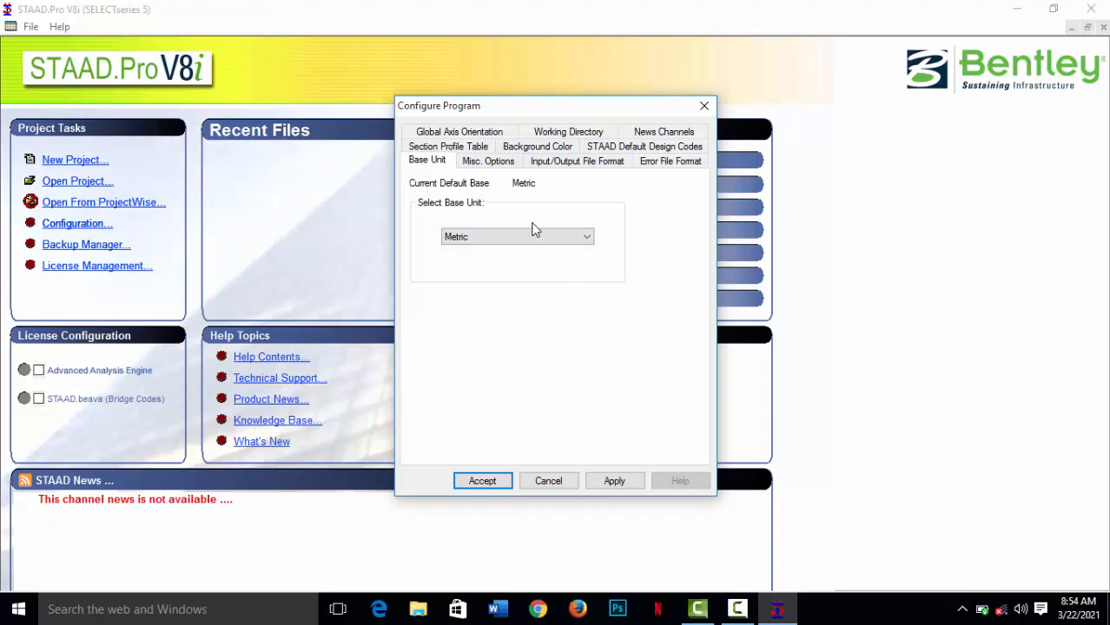
{"action": "left_click", "coordinate": [589, 238]}
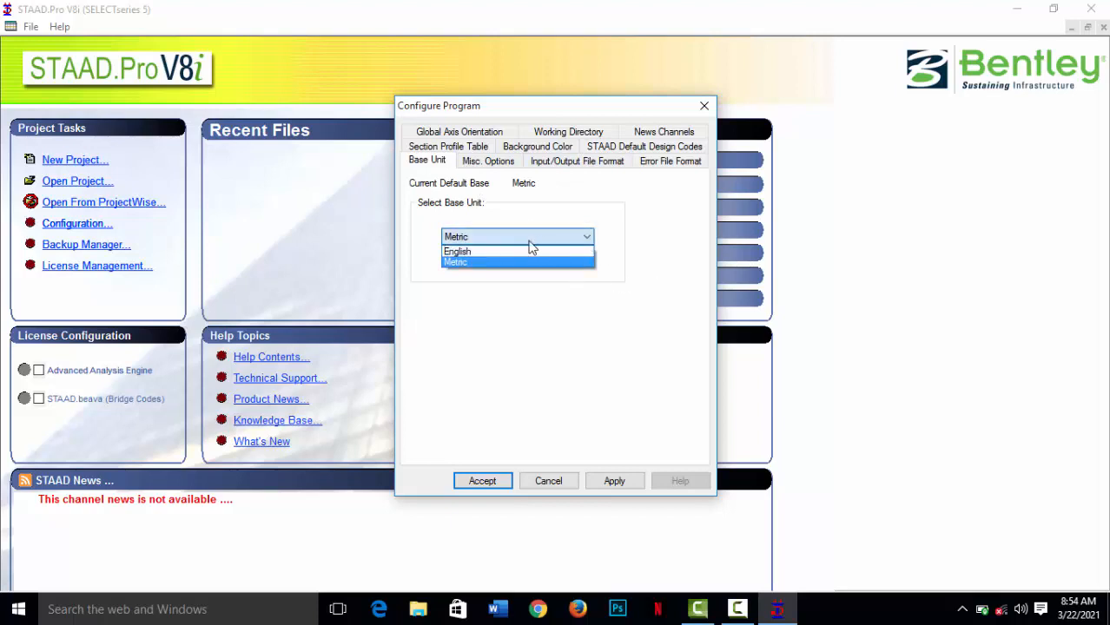
{"action": "left_click", "coordinate": [477, 262]}
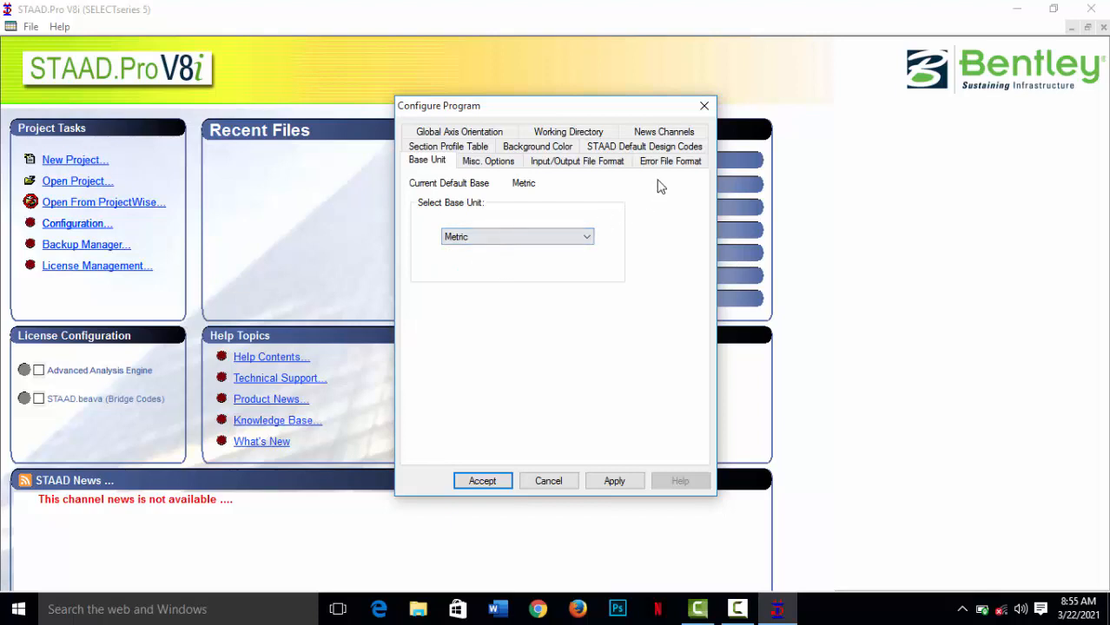
{"action": "left_click", "coordinate": [670, 149]}
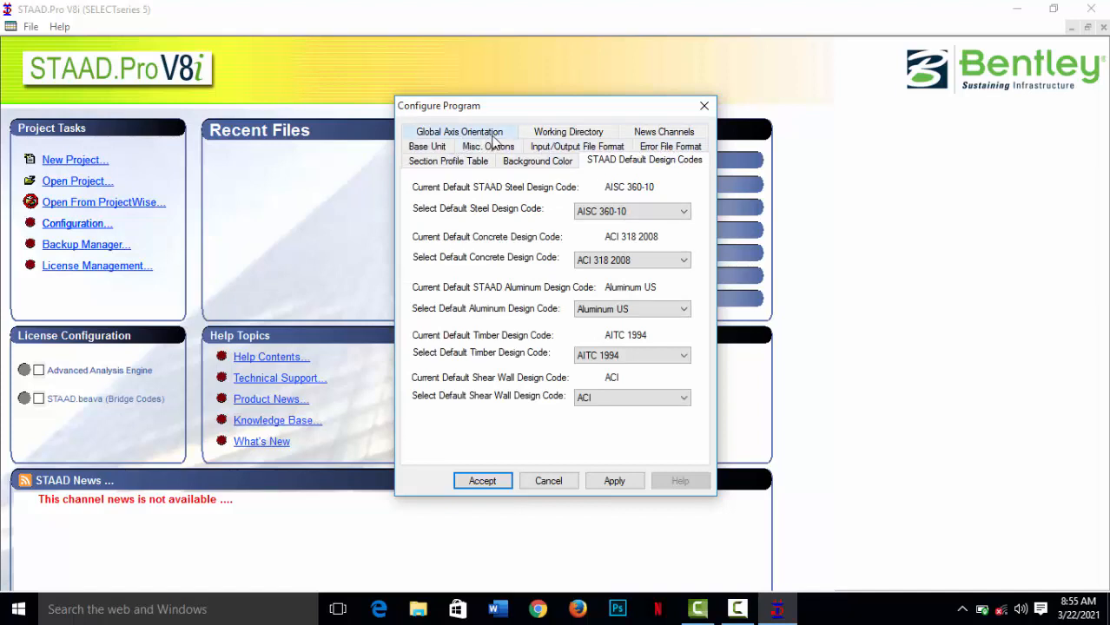
{"action": "left_click", "coordinate": [617, 480]}
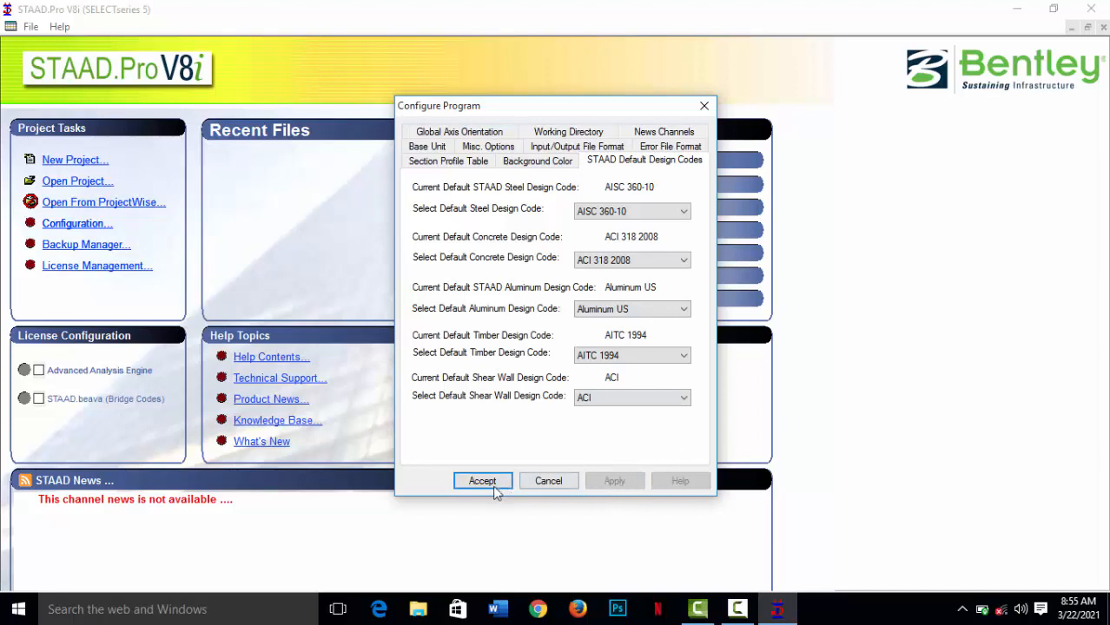
{"action": "left_click", "coordinate": [540, 482]}
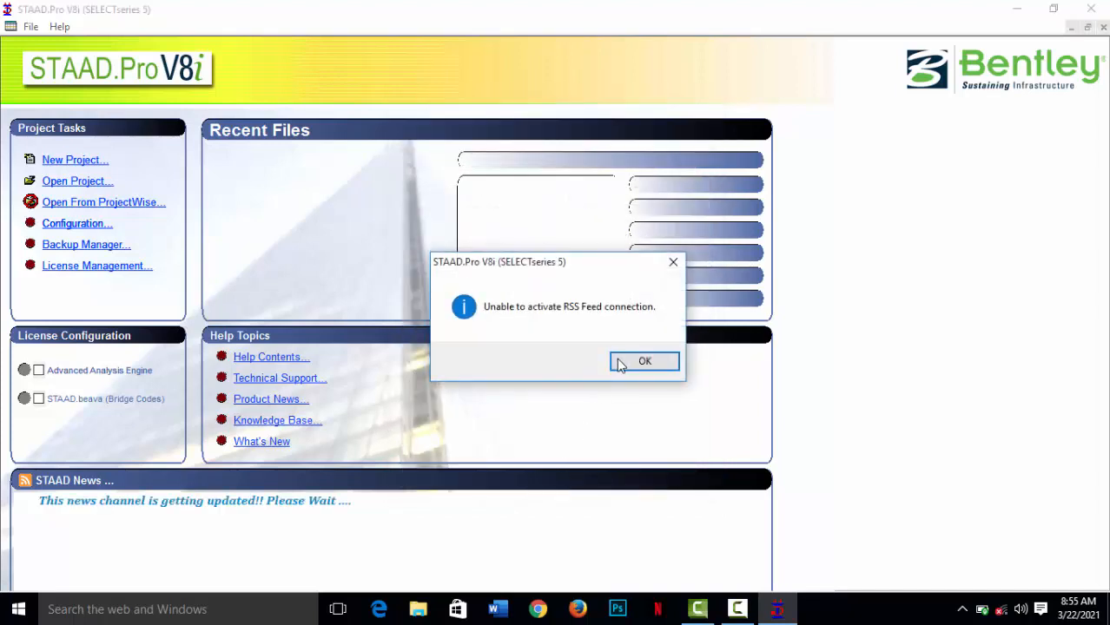
{"action": "left_click", "coordinate": [620, 363]}
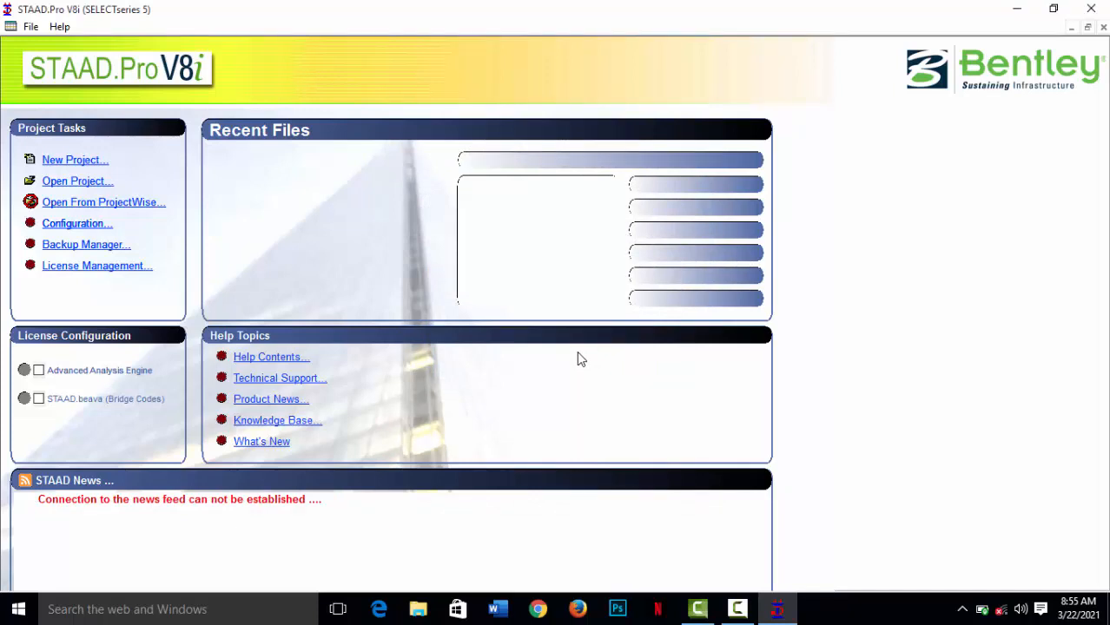
Step: Start a new Space structure project with the file name building1
{"action": "left_click", "coordinate": [82, 161]}
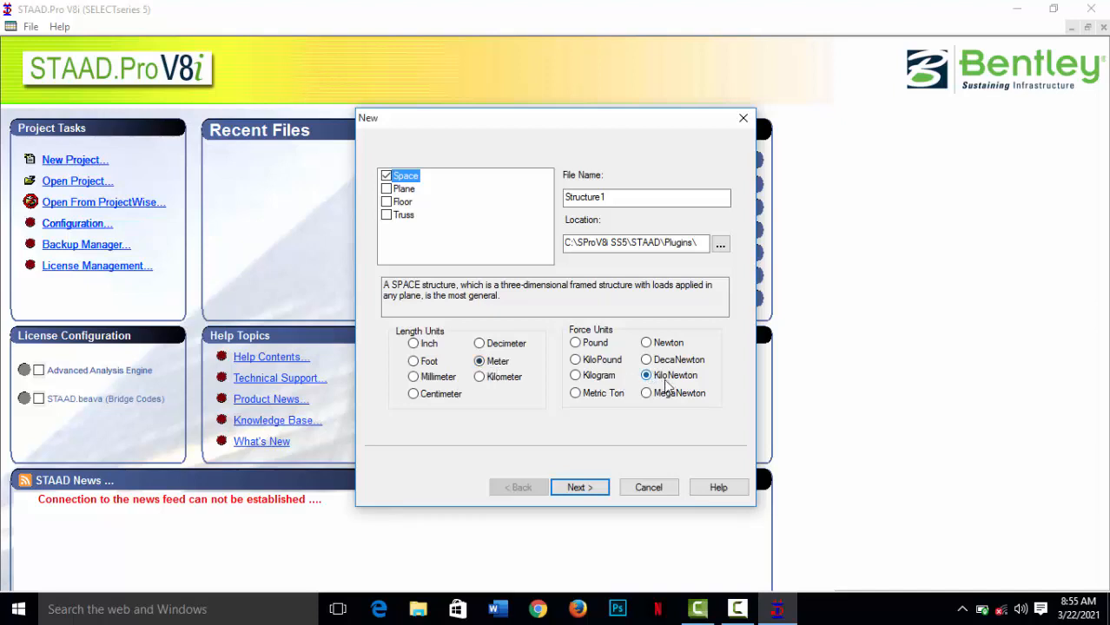
{"action": "key", "text": "Tab"}
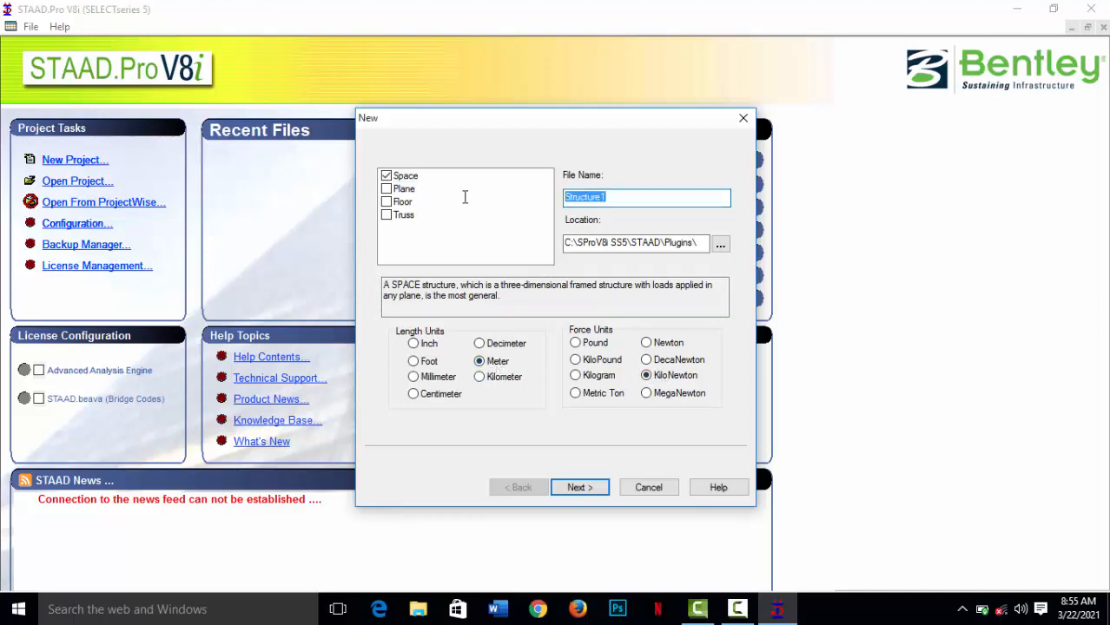
{"action": "type", "text": "building1"}
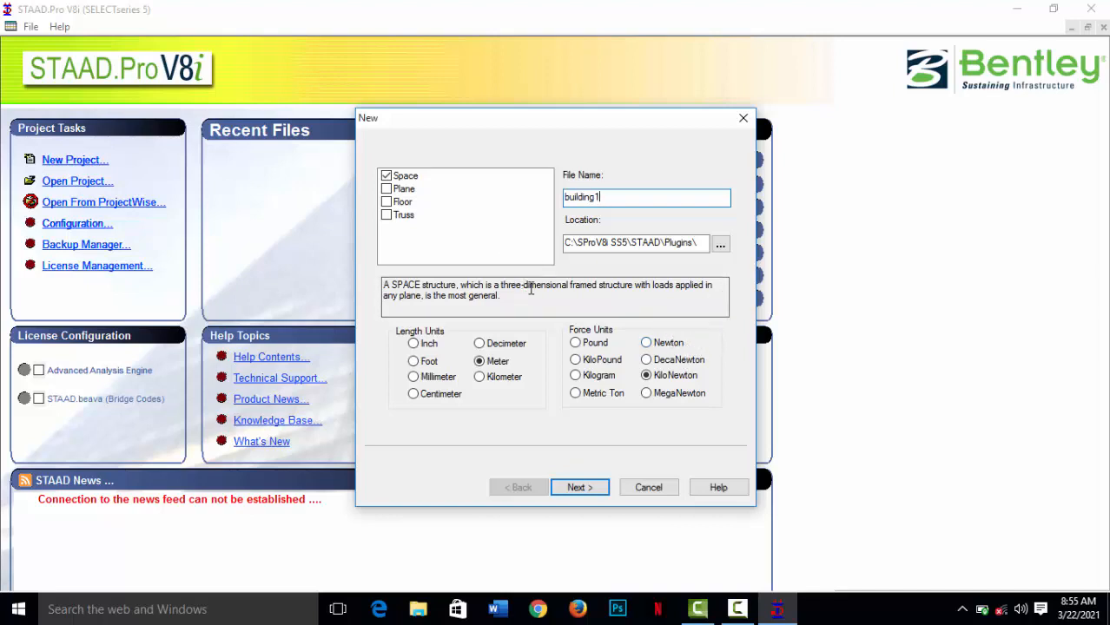
{"action": "left_click", "coordinate": [722, 247]}
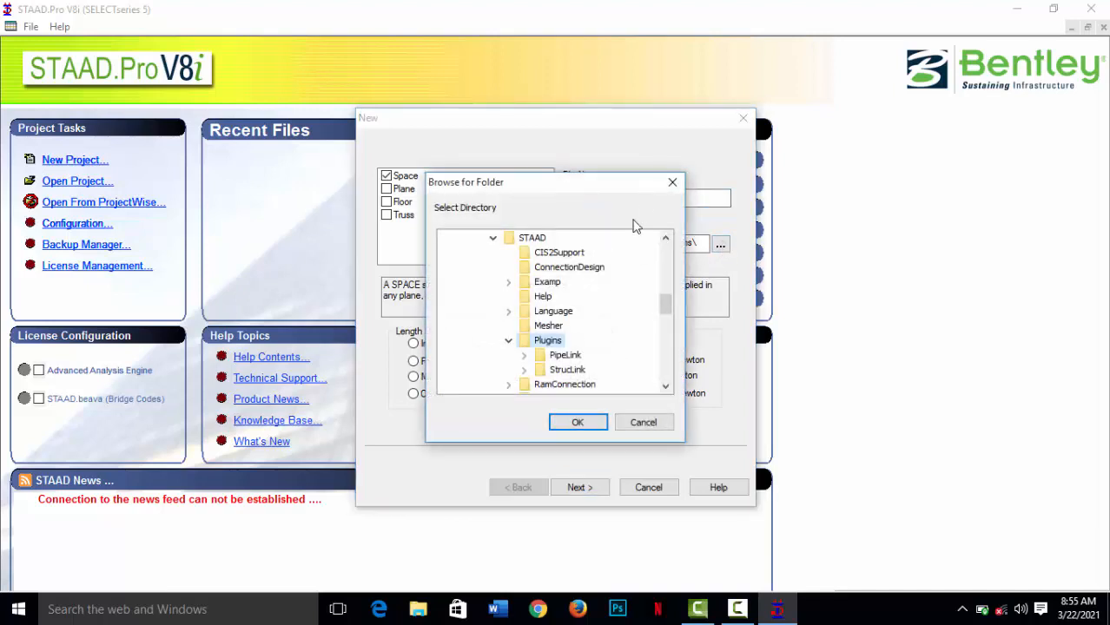
{"action": "left_click", "coordinate": [671, 185]}
{"action": "left_click", "coordinate": [582, 489]}
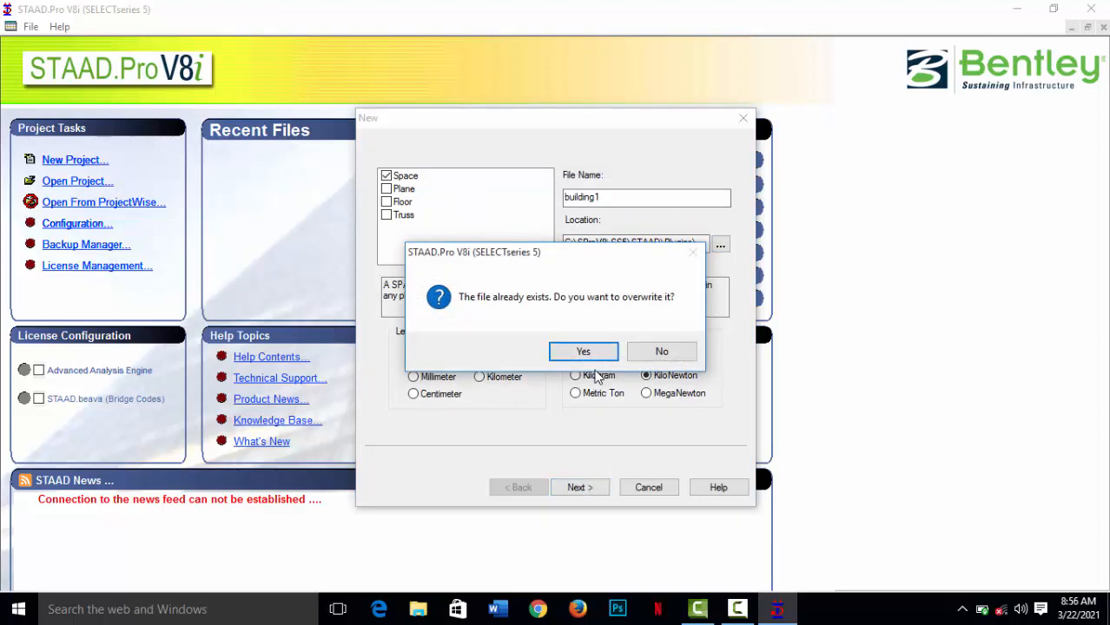
{"action": "left_click", "coordinate": [666, 354]}
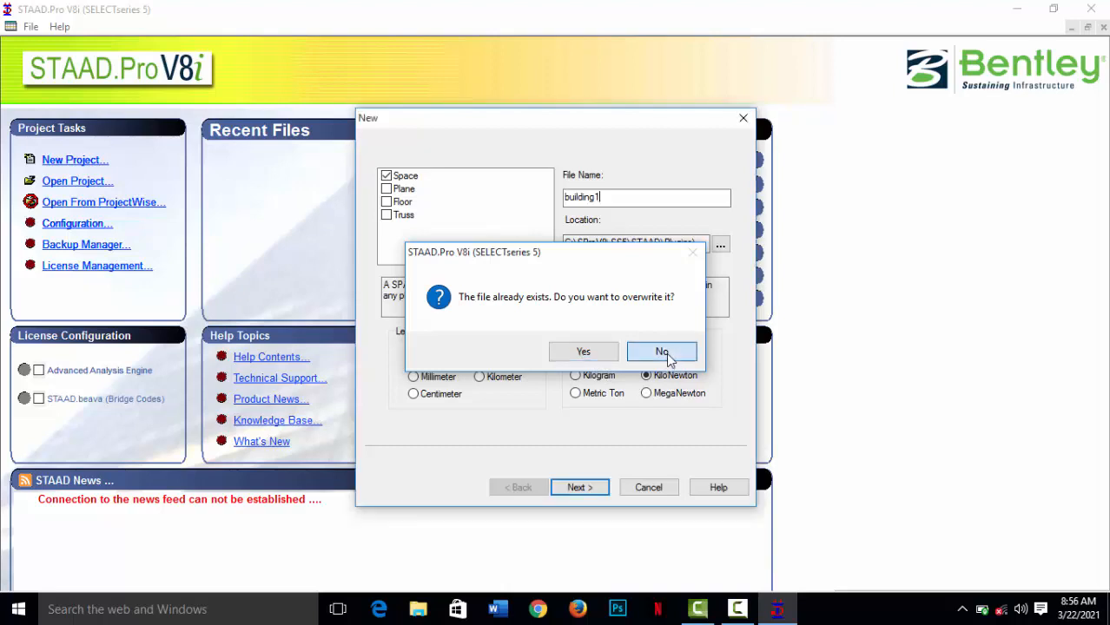
{"action": "left_click", "coordinate": [581, 488]}
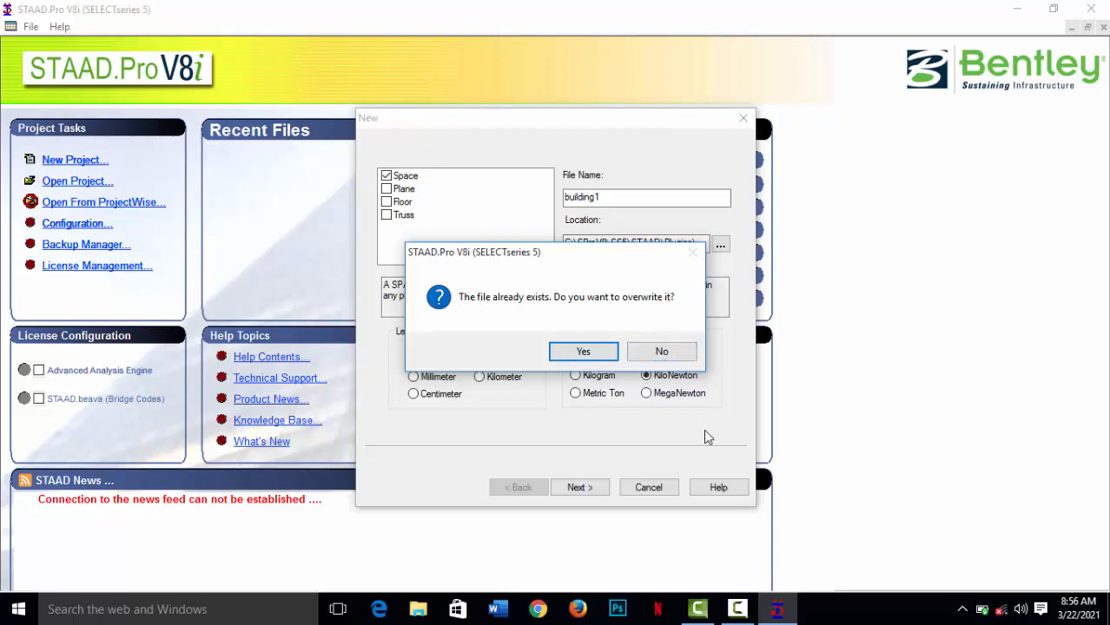
{"action": "left_click", "coordinate": [661, 351]}
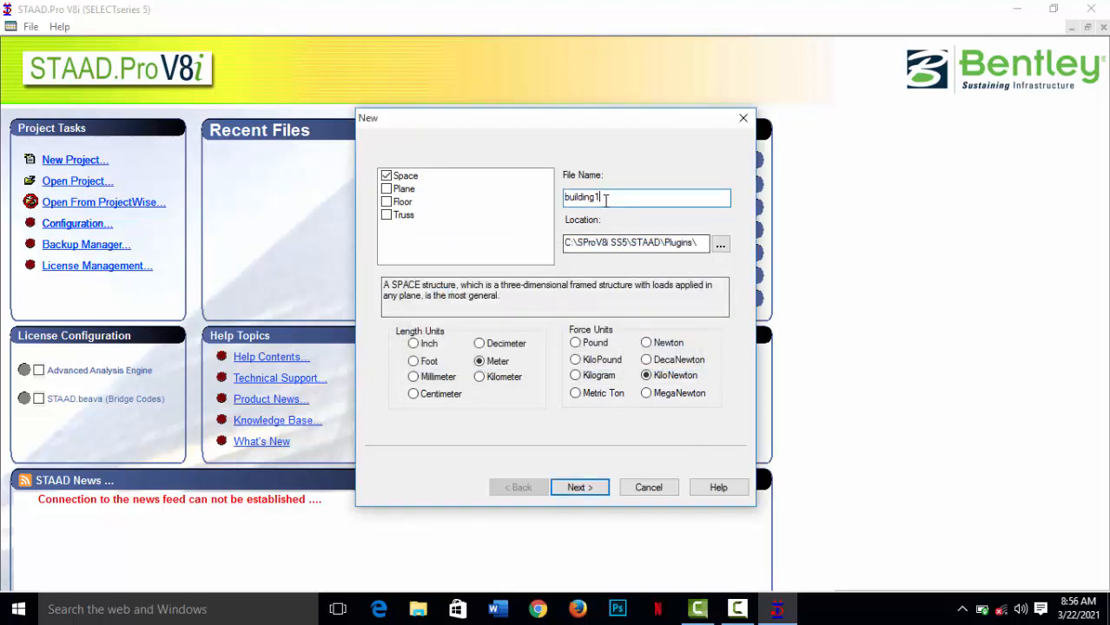
Step: Change the file name to building11 and finish creating the project with the Add Beam option
{"action": "type", "text": "1"}
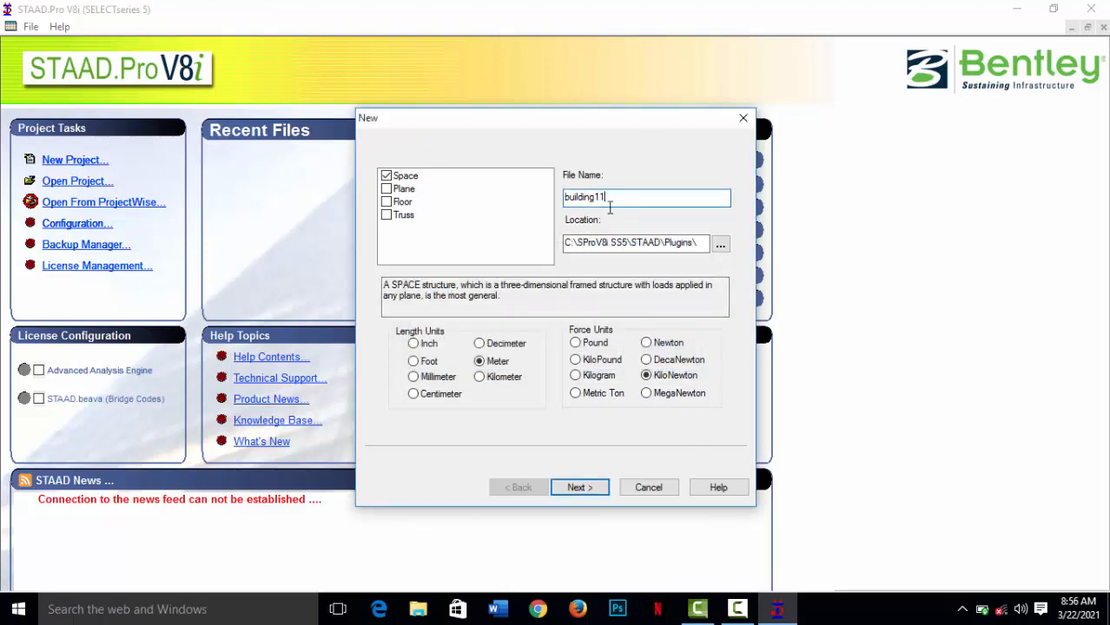
{"action": "left_click", "coordinate": [579, 490]}
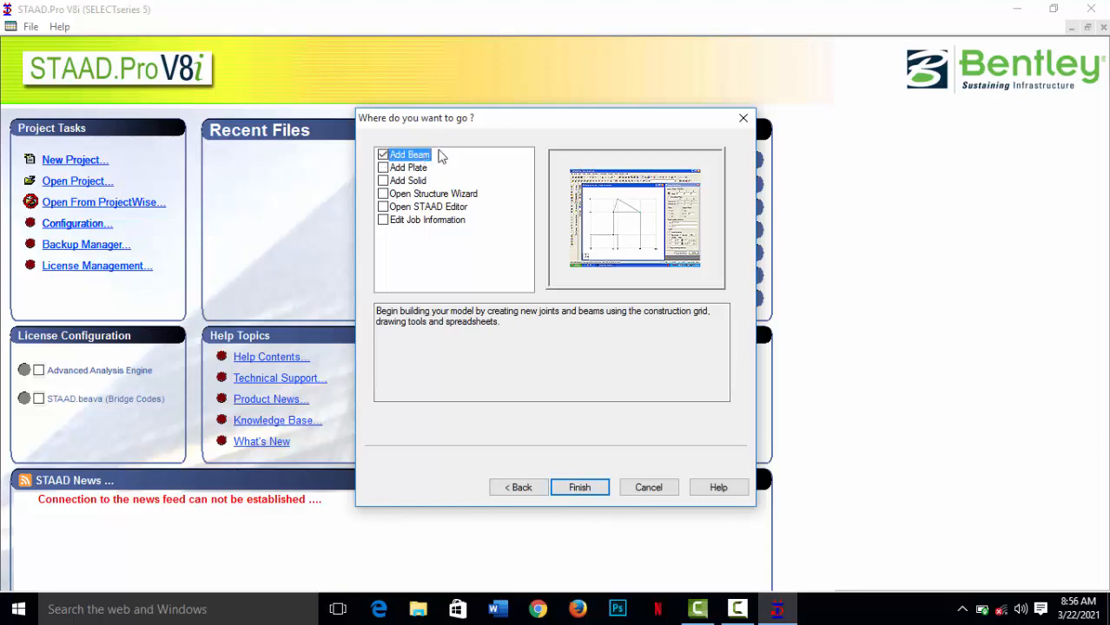
{"action": "left_click", "coordinate": [583, 490]}
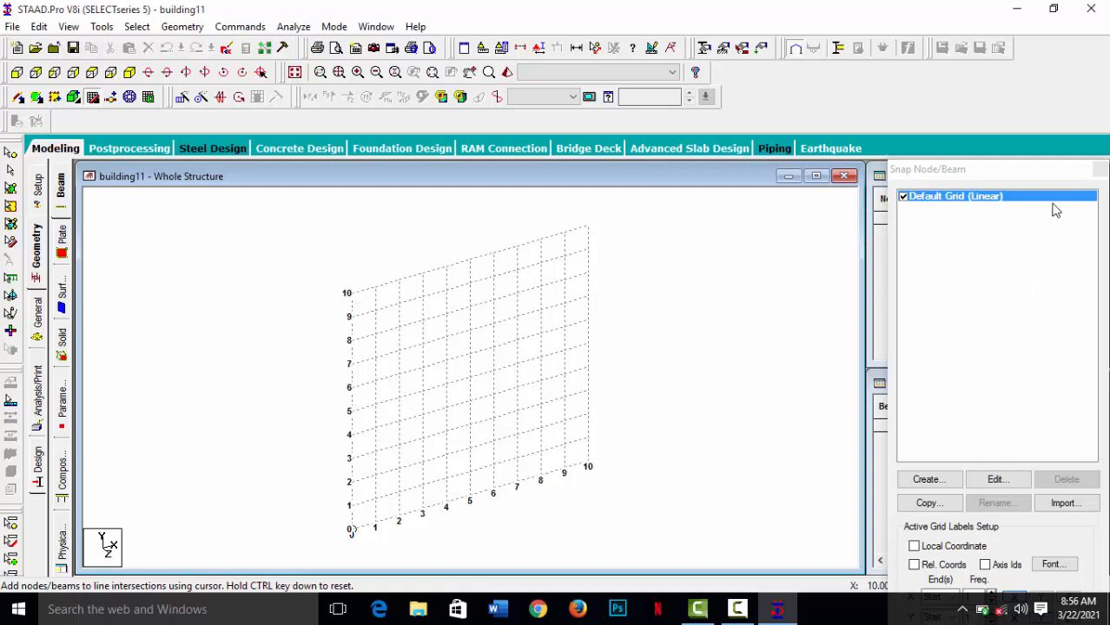
Step: Close the Snap Node/Beam grid and enter node 1 in the node table at 0, 0, 0 m
{"action": "left_click", "coordinate": [1101, 170]}
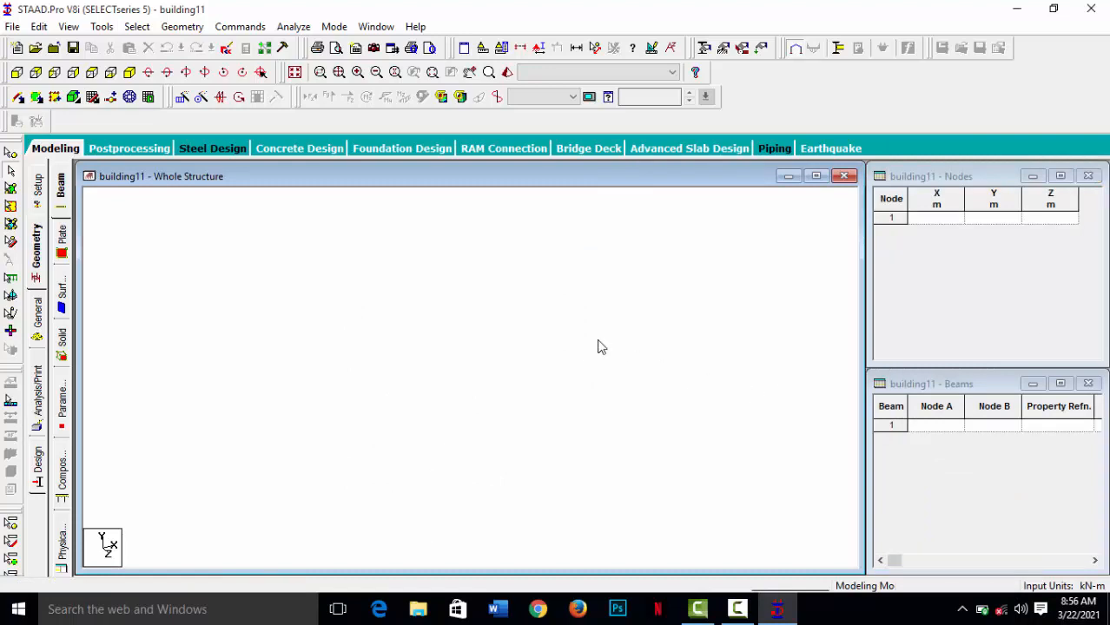
{"action": "left_click", "coordinate": [945, 221]}
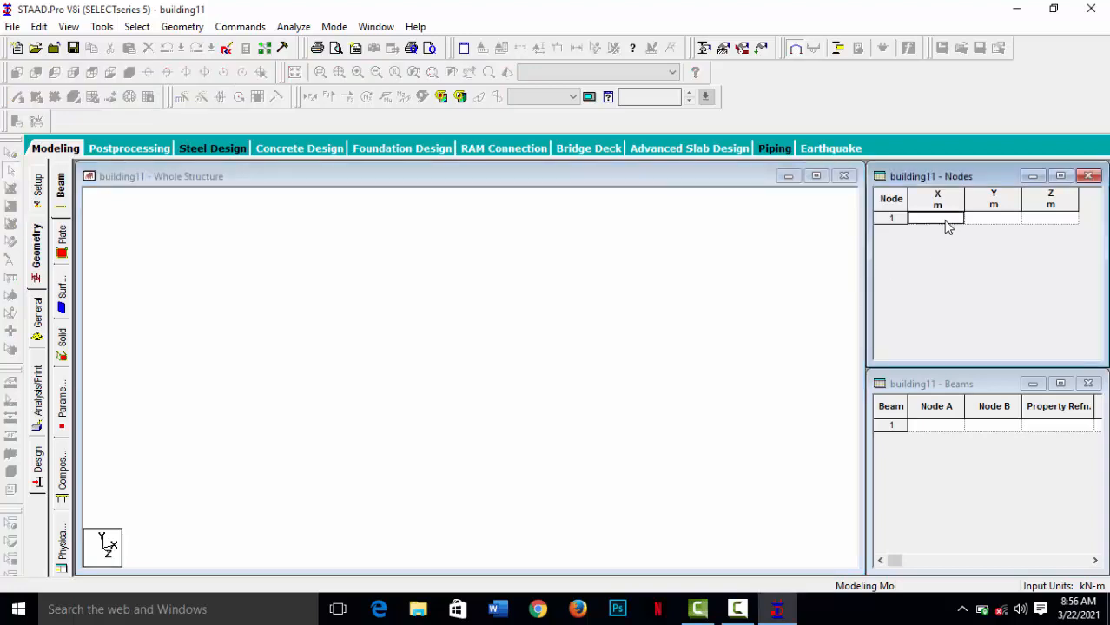
{"action": "type", "text": "0"}
{"action": "key", "text": "Tab"}
{"action": "type", "text": "0"}
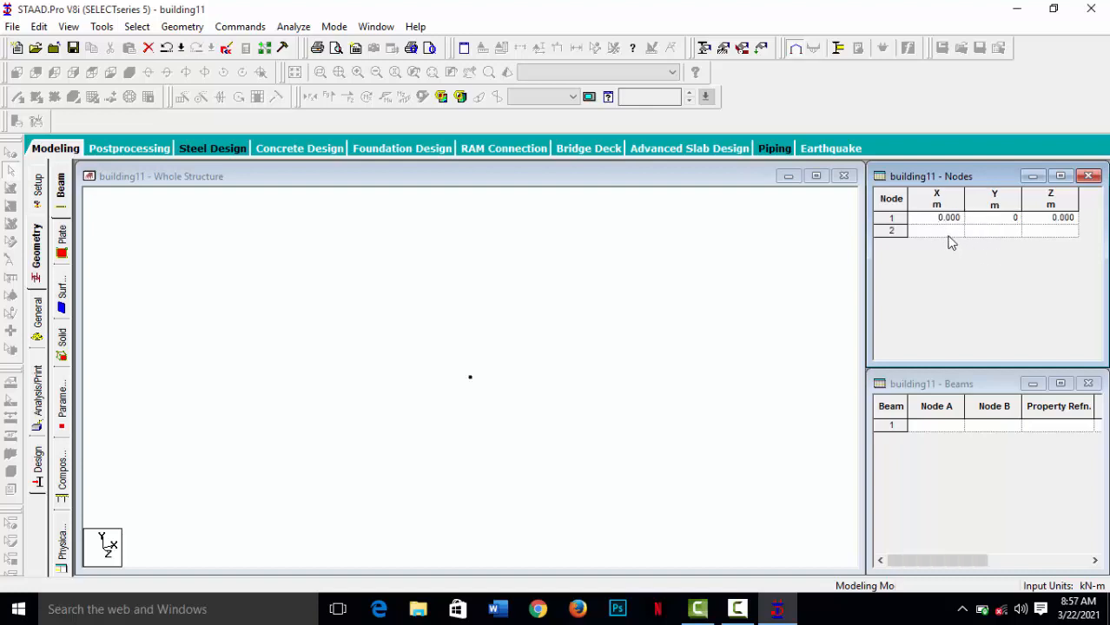
Step: Enter node 2 in the node table at X 4 m, Y 0 and Z 0
{"action": "left_click", "coordinate": [944, 231]}
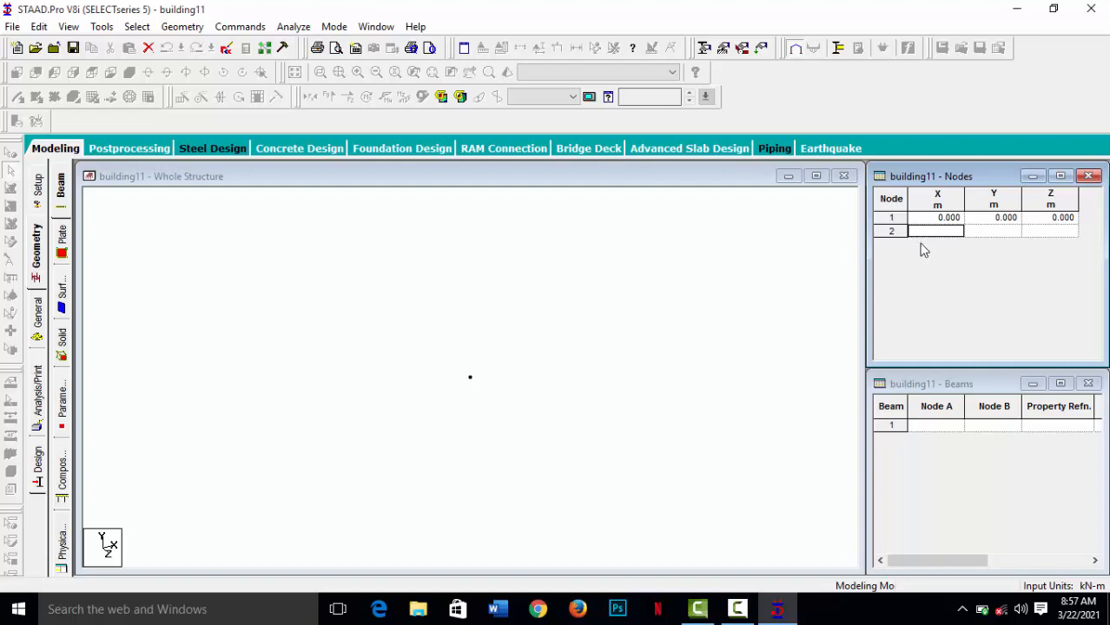
{"action": "type", "text": "4"}
{"action": "key", "text": "Tab"}
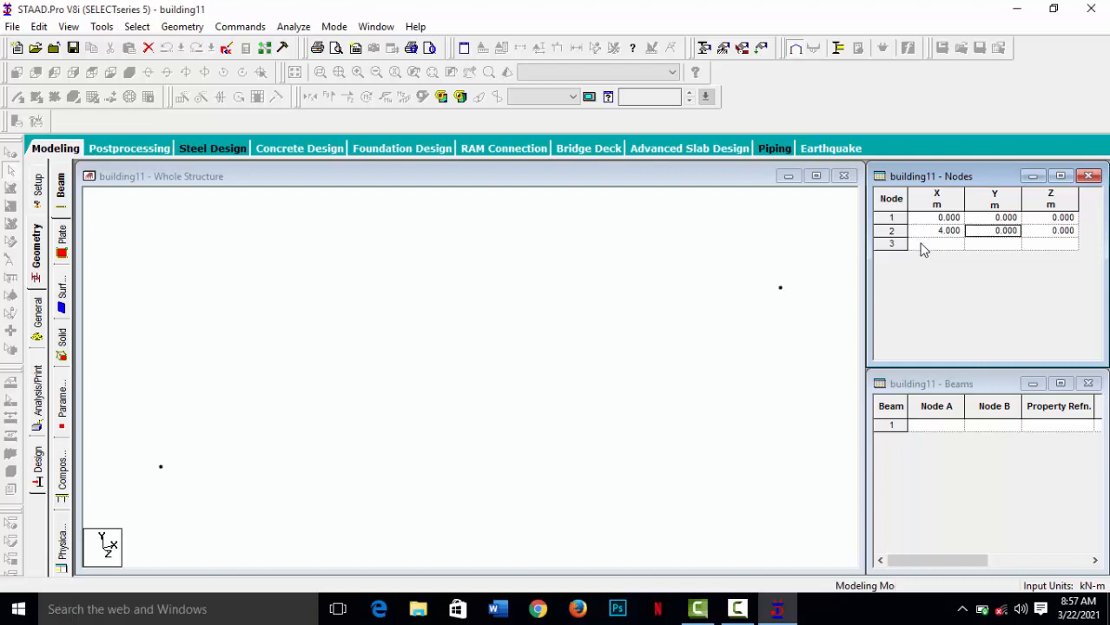
{"action": "key", "text": "Tab"}
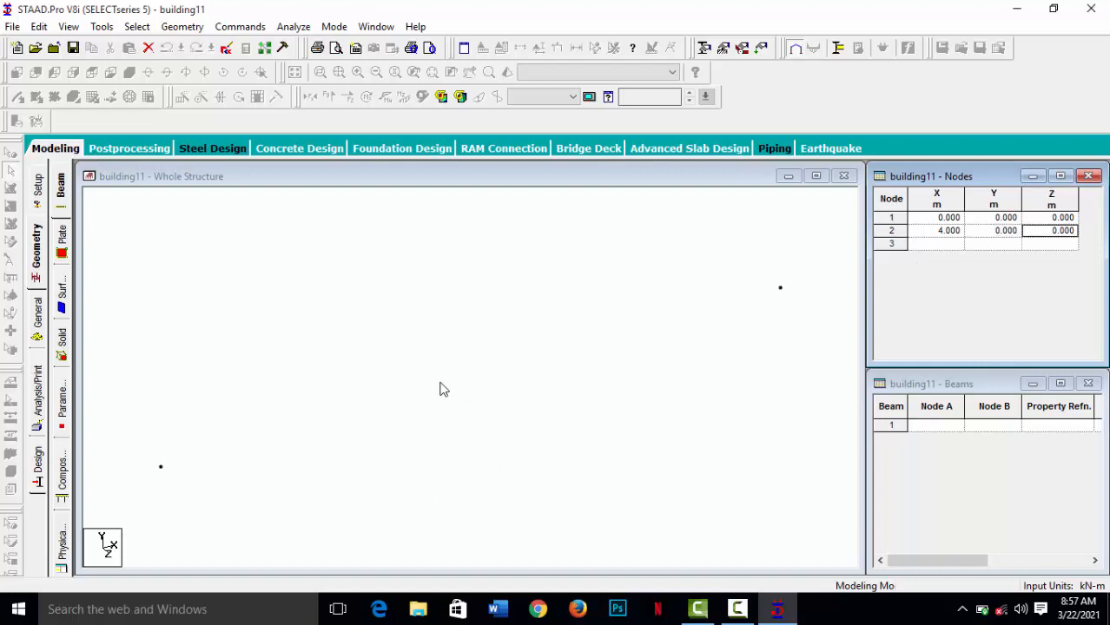
Step: Show the two nodes in the XZ plane, viewed from -Y
{"action": "left_click", "coordinate": [319, 322]}
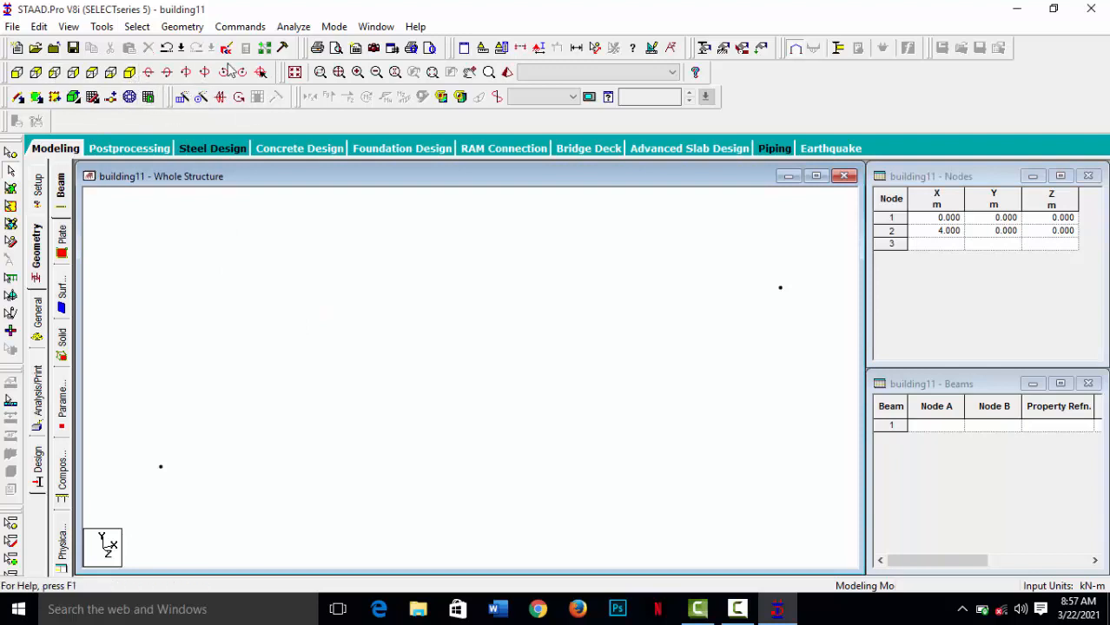
{"action": "left_click", "coordinate": [111, 76]}
{"action": "scroll", "coordinate": [581, 415], "scroll_direction": "down", "scroll_amount": 1}
{"action": "scroll", "coordinate": [580, 414], "scroll_direction": "down", "scroll_amount": 2}
{"action": "scroll", "coordinate": [521, 356], "scroll_direction": "down", "scroll_amount": 1}
{"action": "scroll", "coordinate": [520, 368], "scroll_direction": "up", "scroll_amount": 1}
{"action": "left_click", "coordinate": [940, 248]}
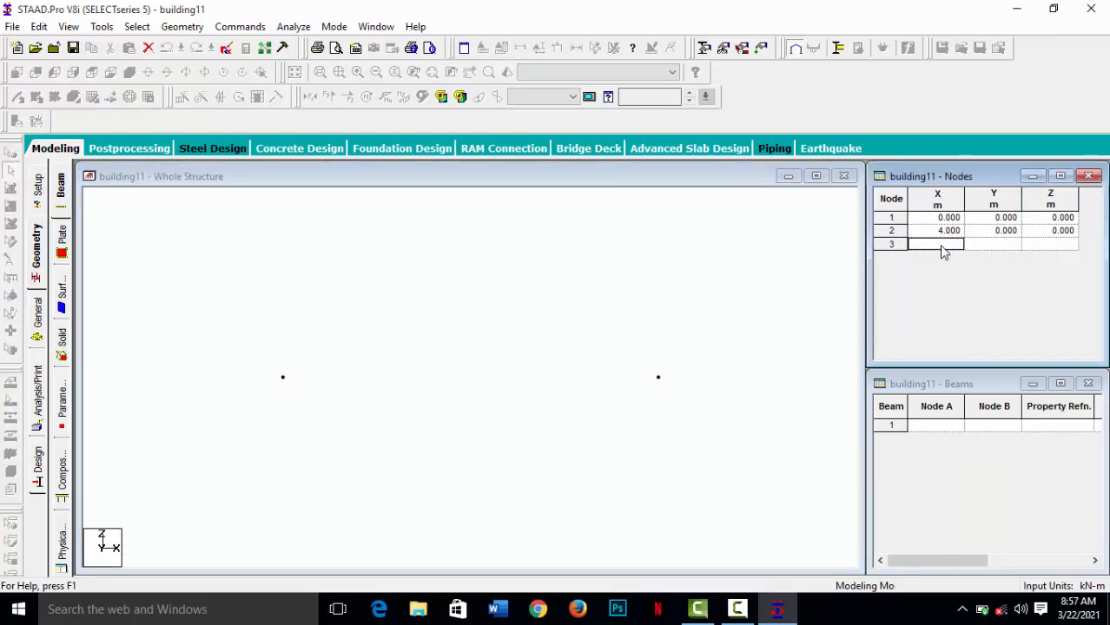
{"action": "left_click", "coordinate": [622, 471]}
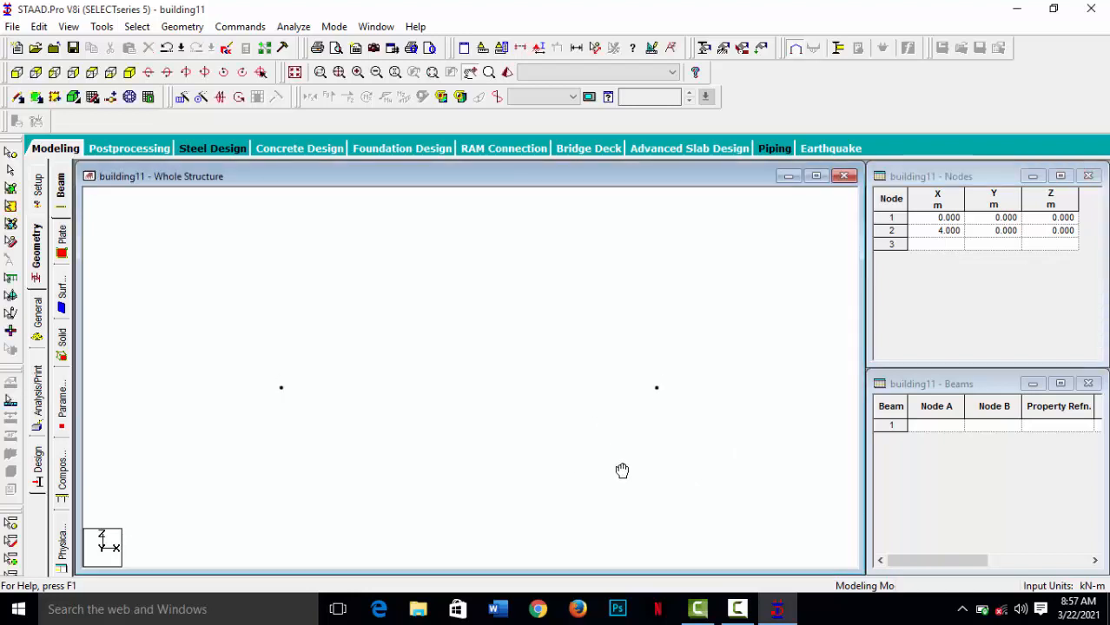
{"action": "left_click_drag", "start_coordinate": [622, 471], "coordinate": [631, 508]}
Step: Translationally repeat both nodes along Z in 2 steps with 3.5 m spacing and Link Steps enabled
{"action": "left_click", "coordinate": [11, 155]}
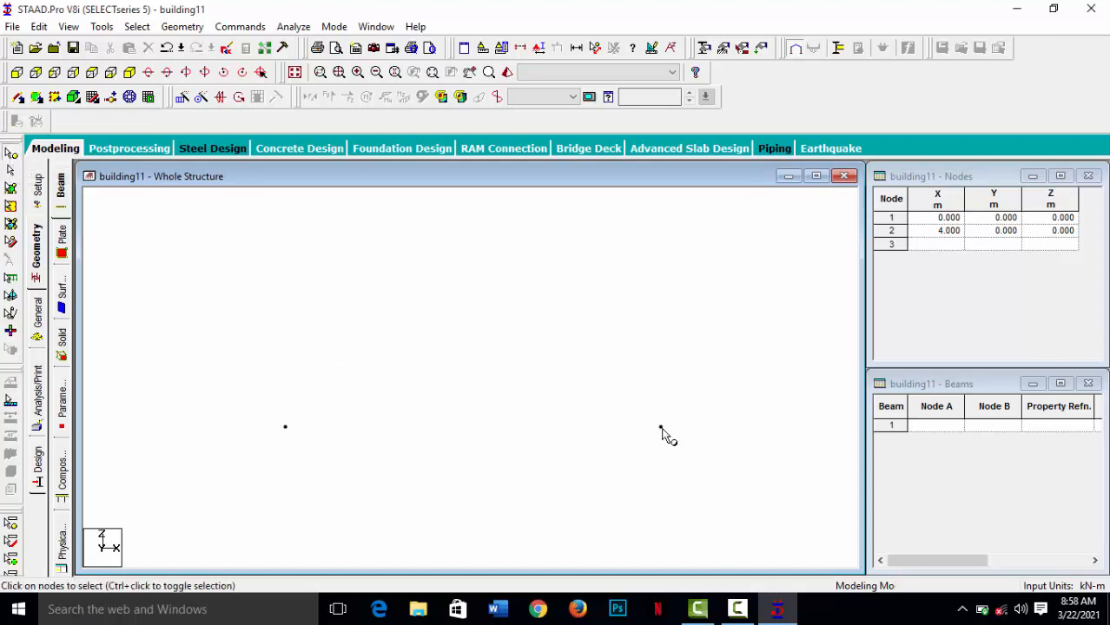
{"action": "left_click_drag", "start_coordinate": [701, 467], "coordinate": [237, 321]}
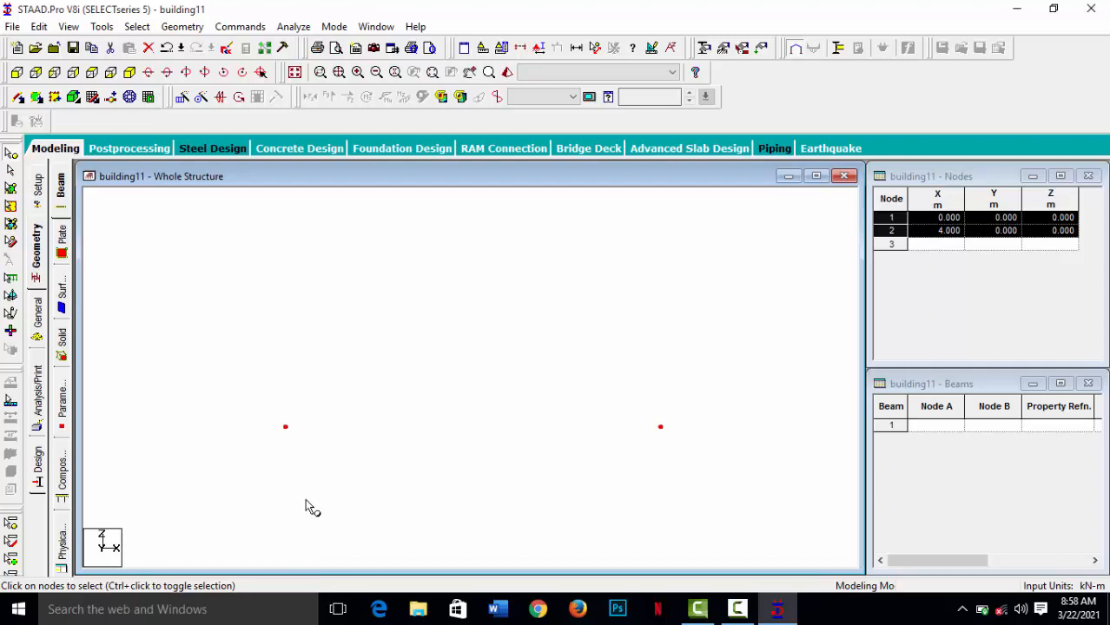
{"action": "left_click", "coordinate": [182, 98]}
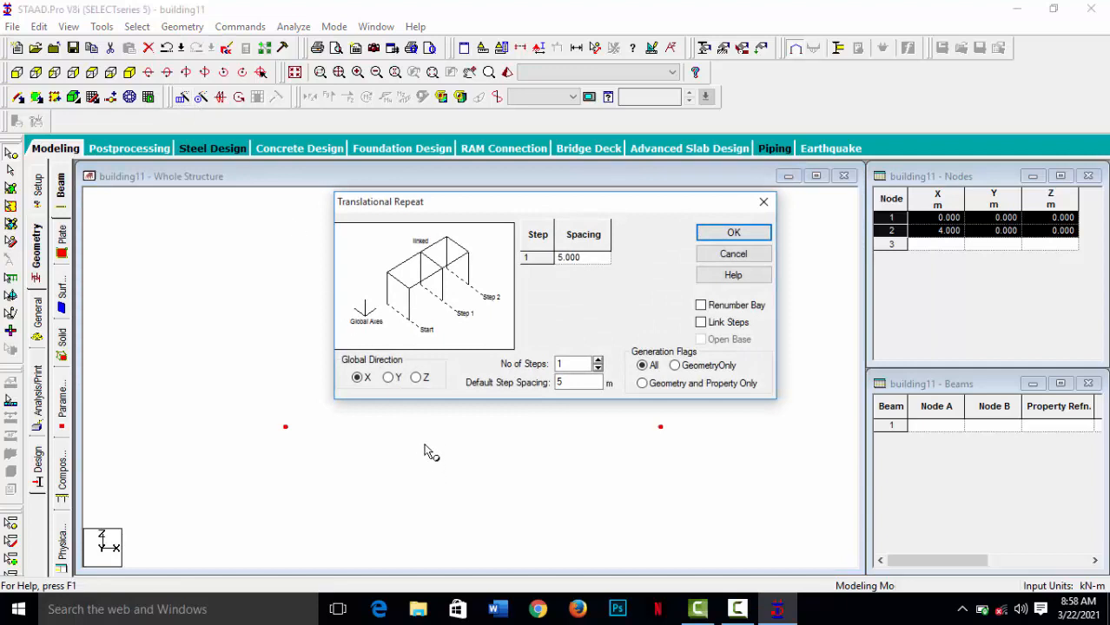
{"action": "left_click", "coordinate": [416, 377]}
{"action": "left_click", "coordinate": [599, 361]}
{"action": "key", "text": "Tab"}
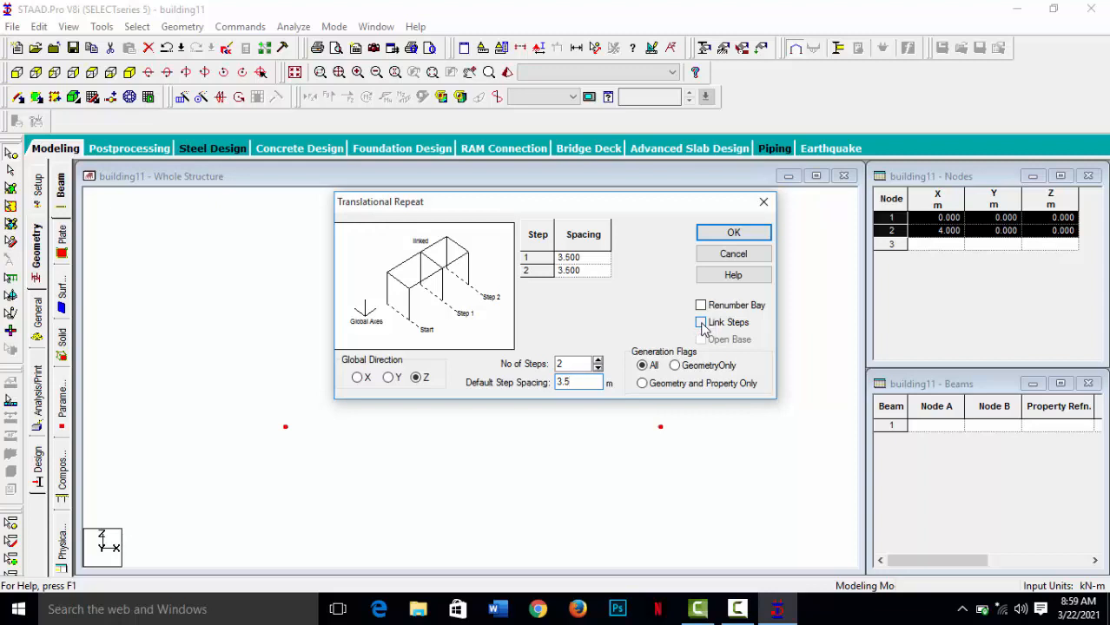
{"action": "left_click", "coordinate": [701, 324]}
{"action": "left_click", "coordinate": [734, 233]}
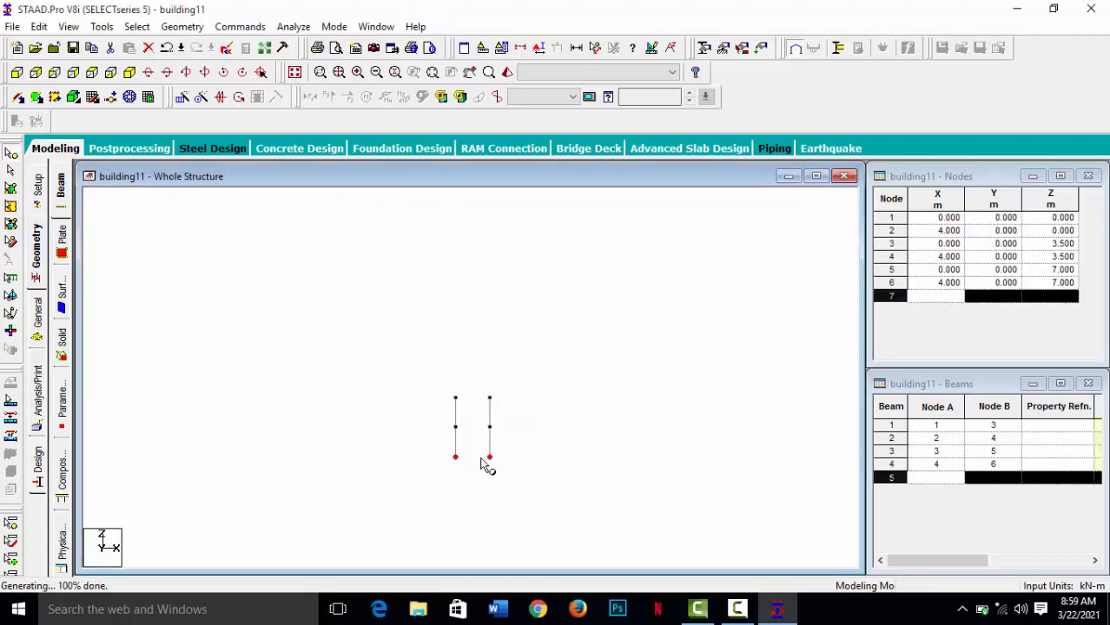
Step: Add two beams along X, one joining nodes 5 and 6 and one joining nodes 3 and 4
{"action": "scroll", "coordinate": [458, 332], "scroll_direction": "down", "scroll_amount": 2}
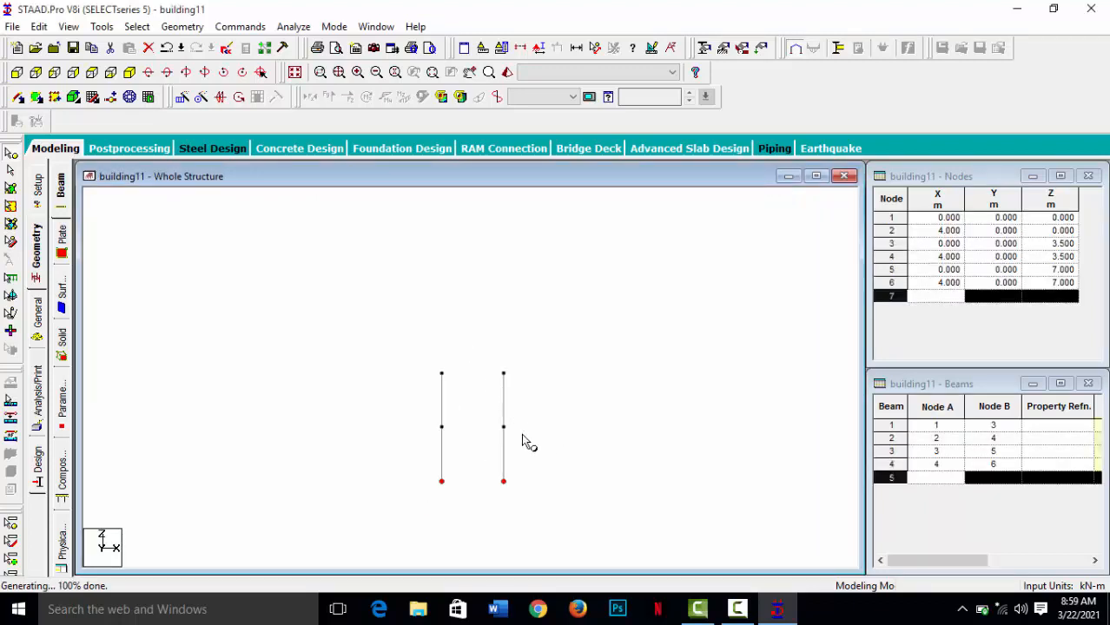
{"action": "middle_click_drag", "start_coordinate": [517, 436], "coordinate": [478, 425]}
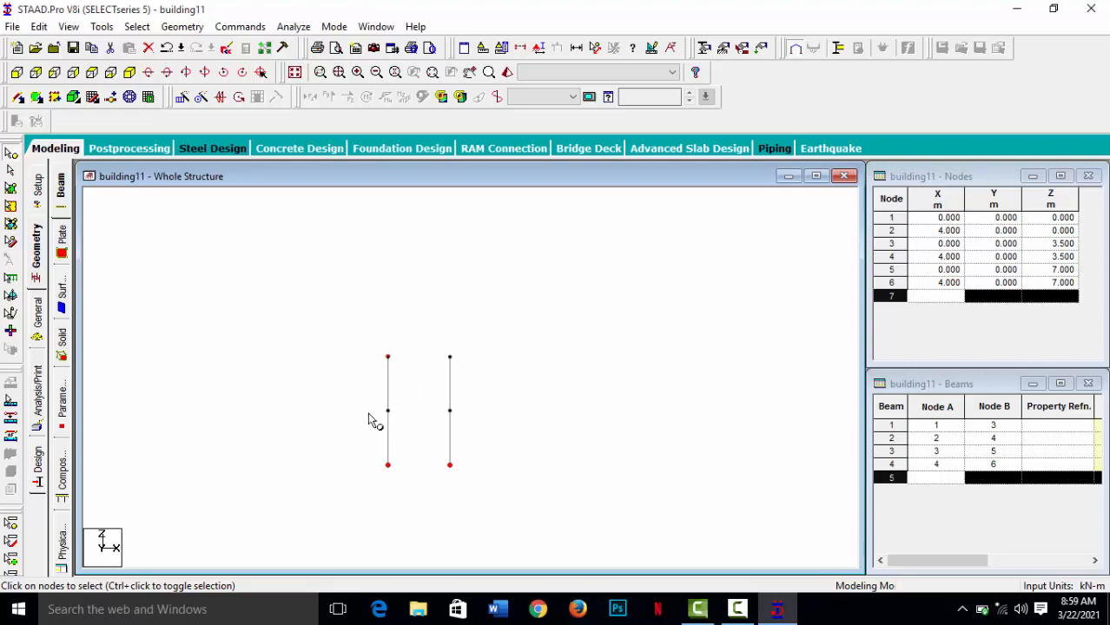
{"action": "left_click", "coordinate": [18, 98]}
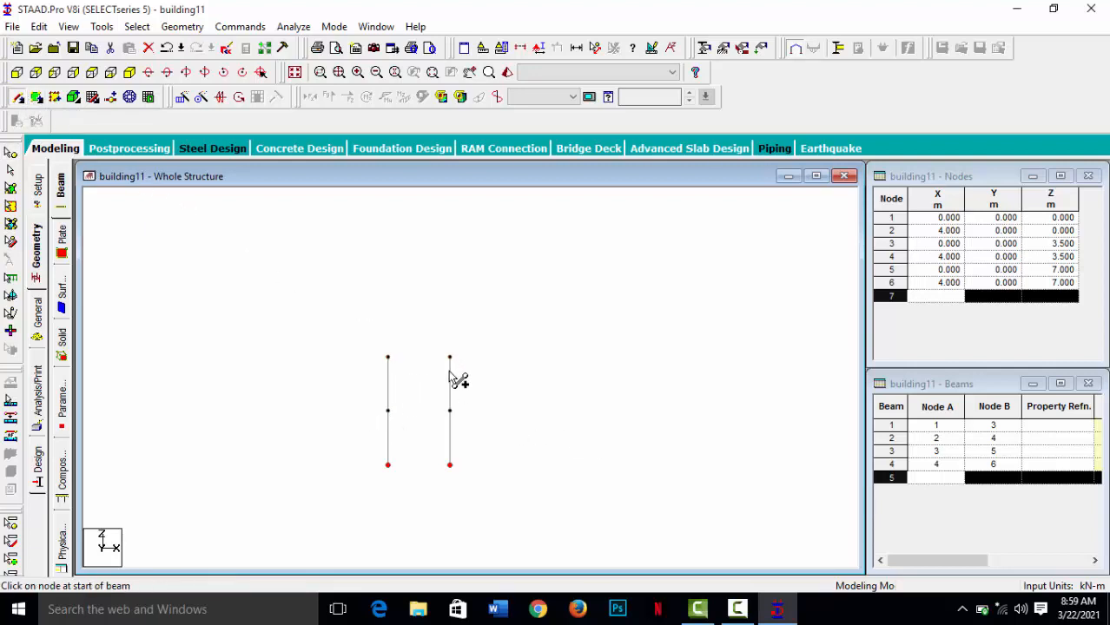
{"action": "mouse_move", "coordinate": [388, 358]}
{"action": "left_mouse_down"}
{"action": "mouse_move", "coordinate": [422, 372]}
{"action": "mouse_move", "coordinate": [452, 363]}
{"action": "left_mouse_up"}
{"action": "left_click_drag", "start_coordinate": [388, 411], "coordinate": [453, 413]}
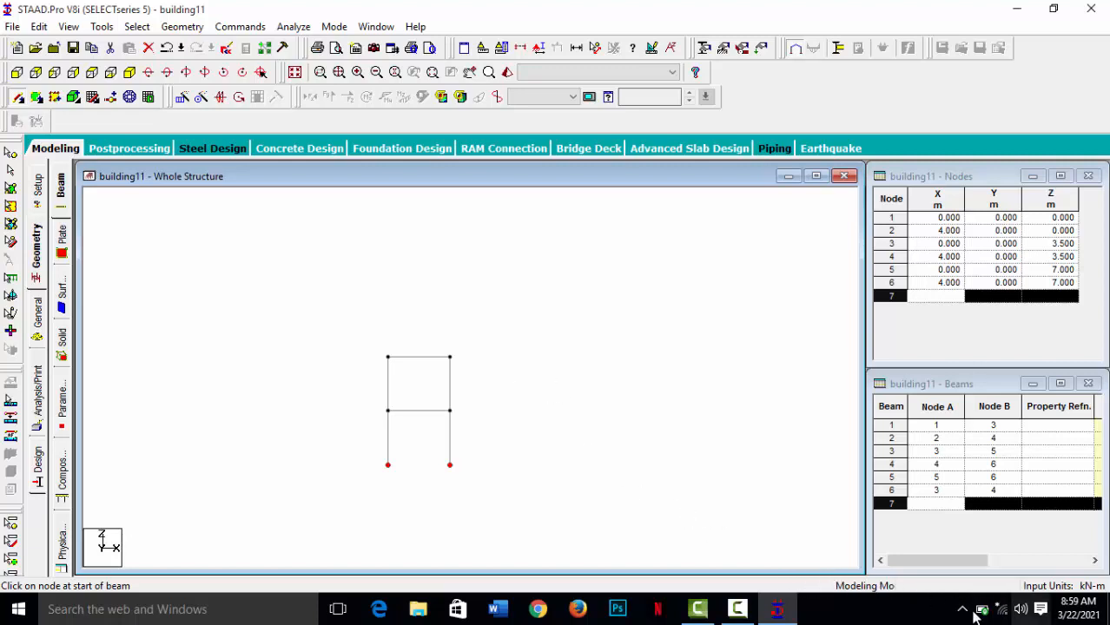
{"action": "left_click", "coordinate": [752, 613]}
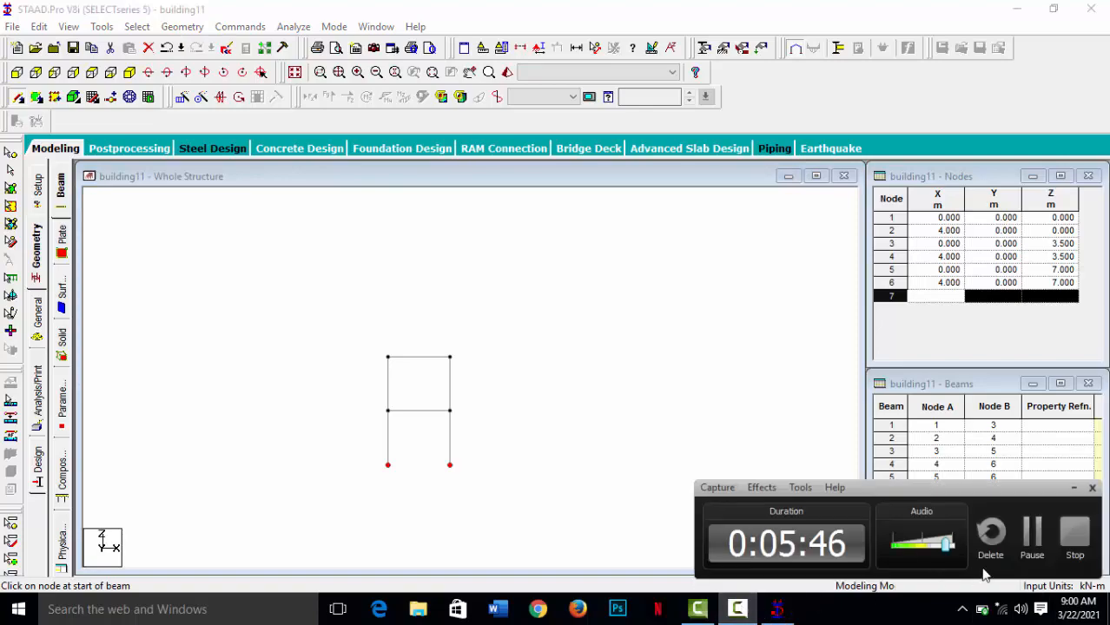